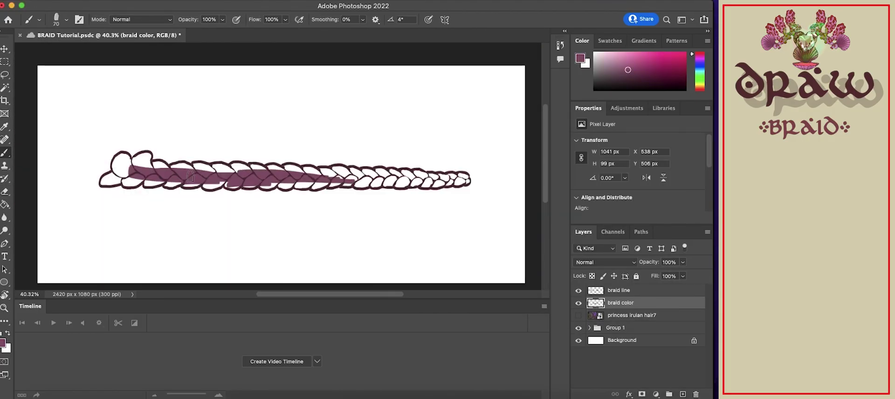
Step: Paint a stroke of color across the braid
{"action": "mouse_move", "coordinate": [401, 179]}
{"action": "left_mouse_down"}
{"action": "mouse_move", "coordinate": [209, 179]}
{"action": "mouse_move", "coordinate": [140, 161]}
{"action": "mouse_move", "coordinate": [121, 172]}
{"action": "left_mouse_up"}
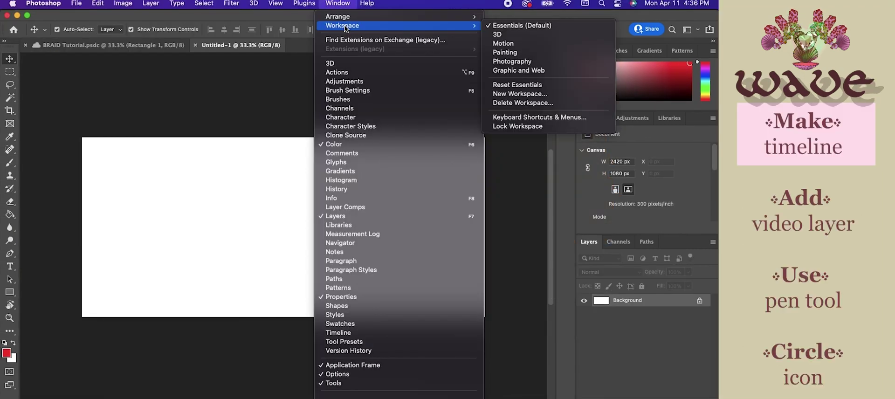
Step: Create a video timeline, add a blank video layer, and start a pen path at the braid's left end
{"action": "left_click", "coordinate": [334, 332]}
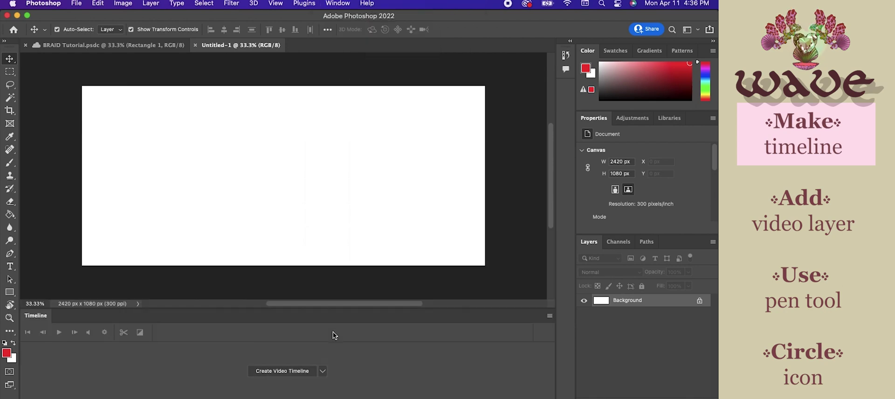
{"action": "left_click", "coordinate": [306, 372]}
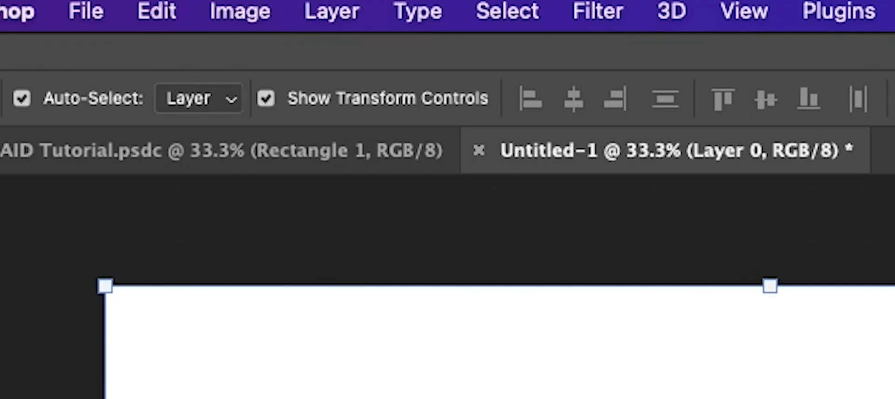
{"action": "left_click", "coordinate": [150, 3]}
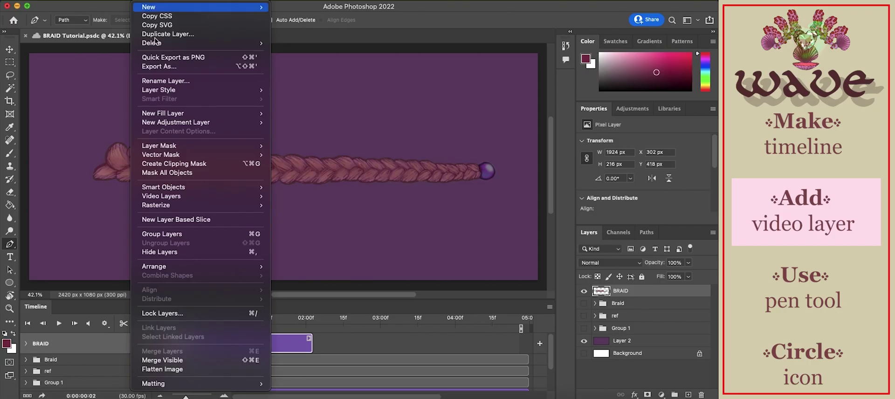
{"action": "mouse_move", "coordinate": [160, 147]}
{"action": "left_click", "coordinate": [289, 213]}
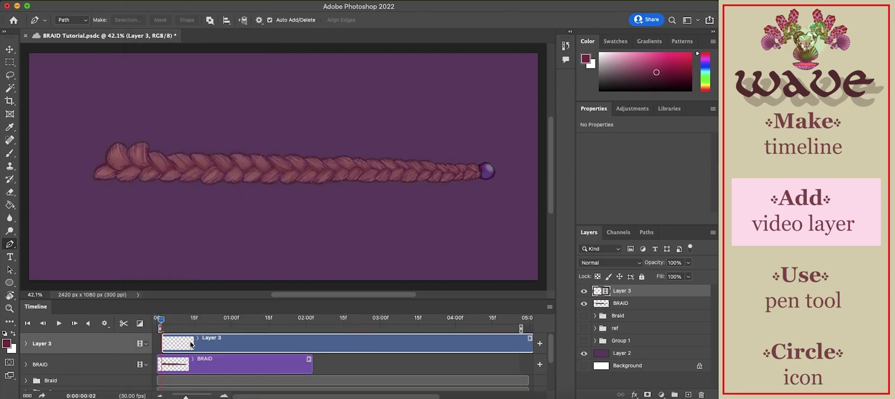
{"action": "key", "text": "p"}
{"action": "left_click", "coordinate": [106, 162]}
Step: Draw a smooth curved pen path from the braid's left end to its bead end
{"action": "left_click", "coordinate": [297, 225]}
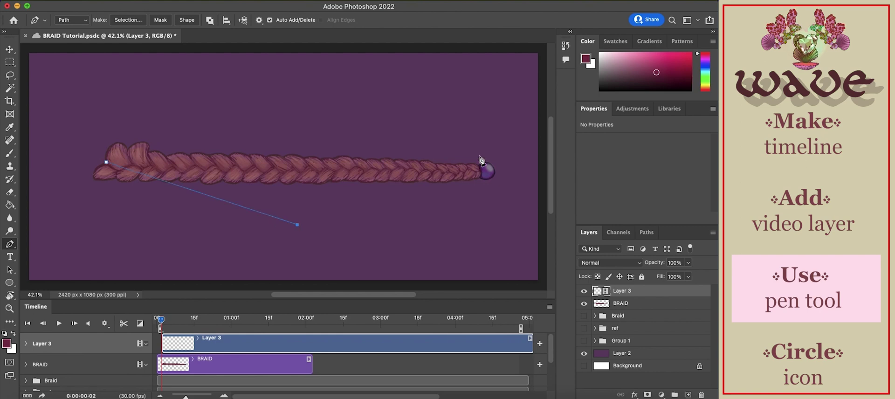
{"action": "left_click", "coordinate": [488, 171]}
{"action": "left_click_drag", "start_coordinate": [298, 225], "coordinate": [433, 228]}
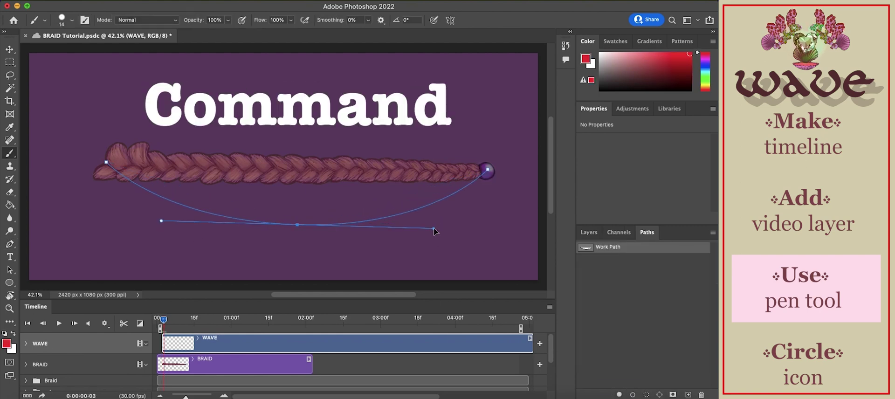
{"action": "left_click_drag", "start_coordinate": [433, 231], "coordinate": [430, 239]}
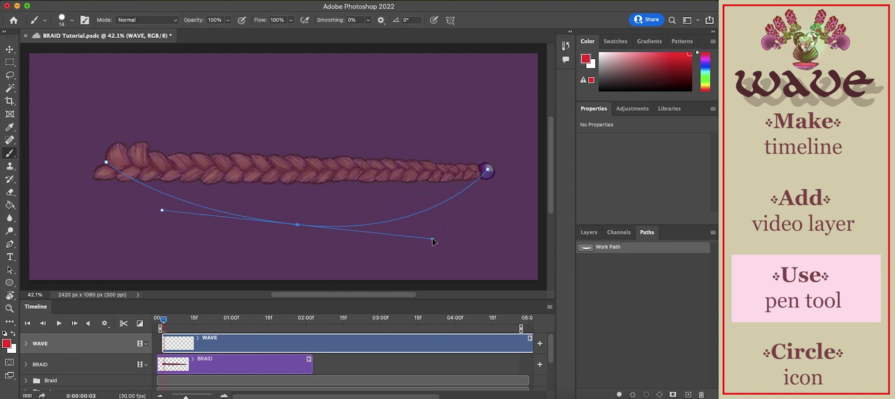
{"action": "left_click_drag", "start_coordinate": [299, 228], "coordinate": [299, 220]}
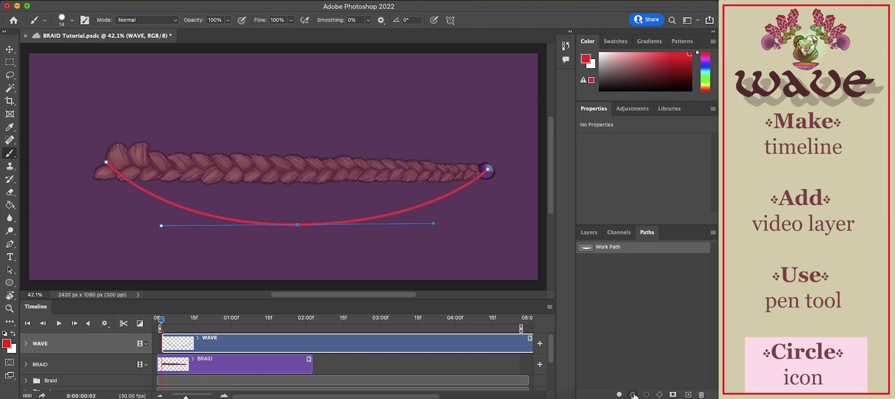
Step: Stroke the path in red on successive frames, reshaping the curve for each frame
{"action": "left_click", "coordinate": [166, 323]}
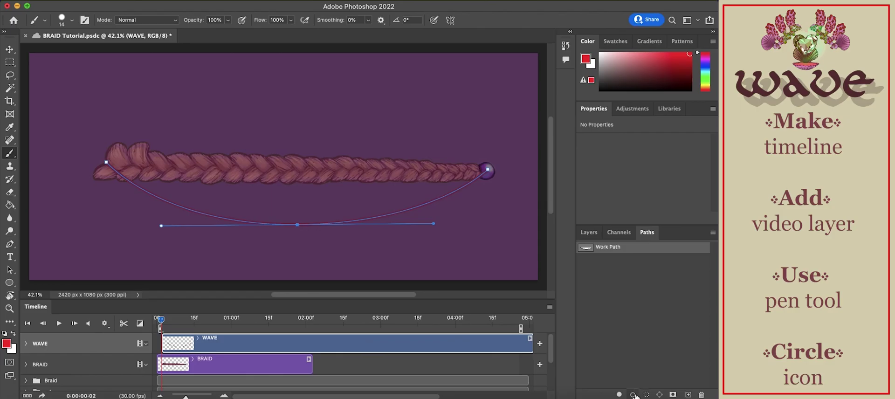
{"action": "left_click", "coordinate": [533, 371]}
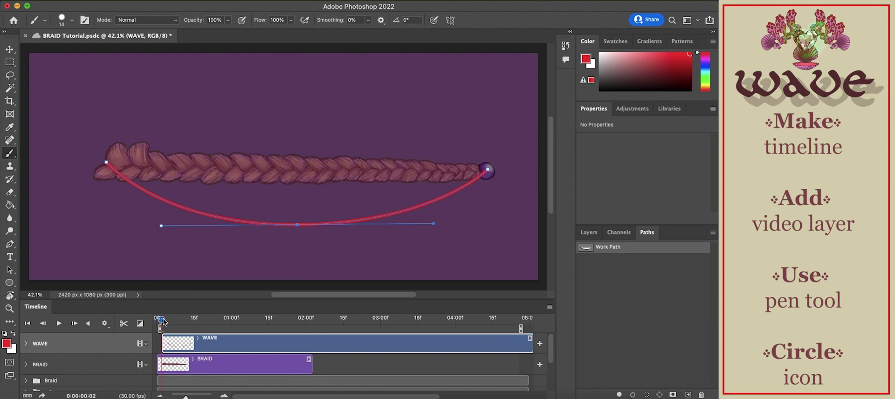
{"action": "left_click_drag", "start_coordinate": [163, 321], "coordinate": [165, 321]}
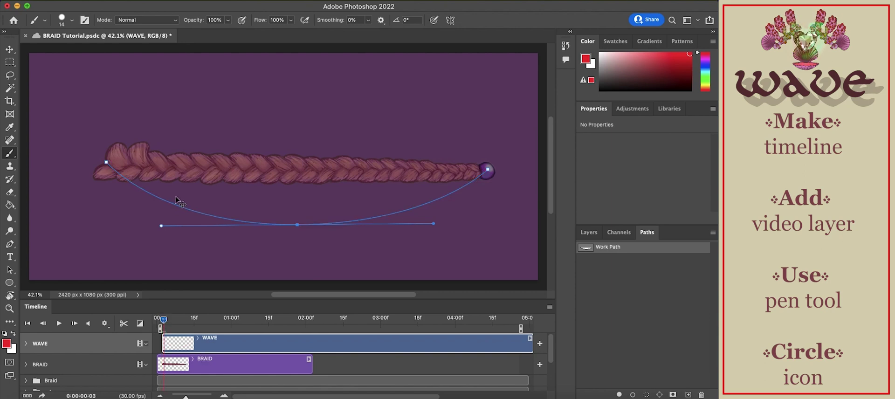
{"action": "left_click_drag", "start_coordinate": [435, 225], "coordinate": [431, 239]}
{"action": "left_click_drag", "start_coordinate": [299, 225], "coordinate": [299, 222]}
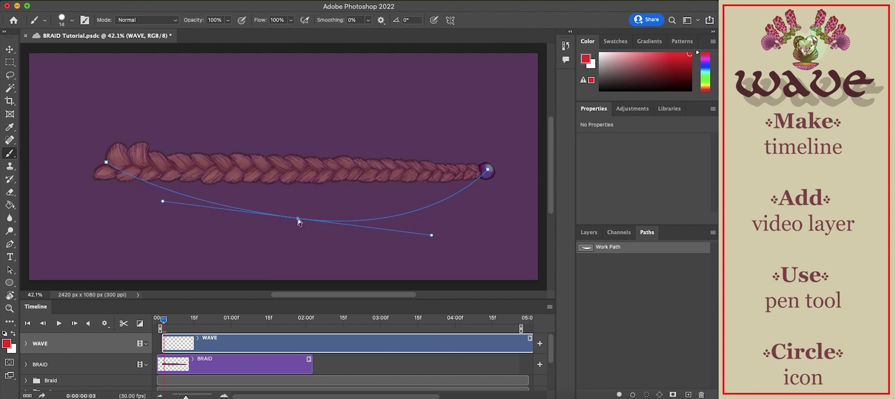
{"action": "left_click", "coordinate": [631, 394]}
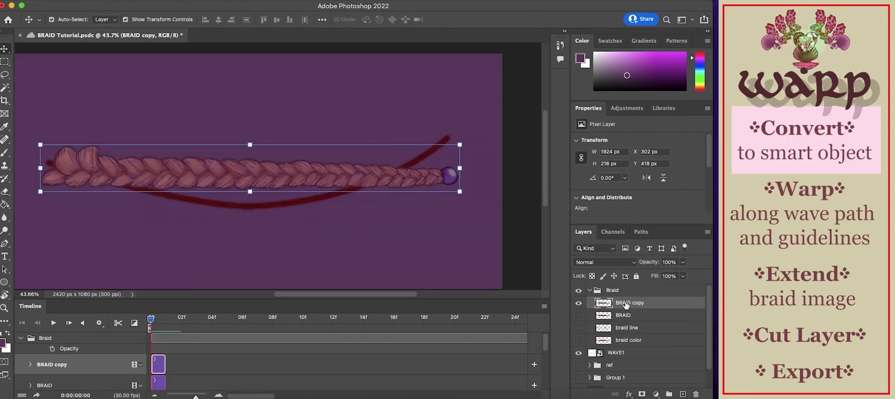
Step: Convert the BRAID copy layer to a smart object
{"action": "right_click", "coordinate": [623, 304]}
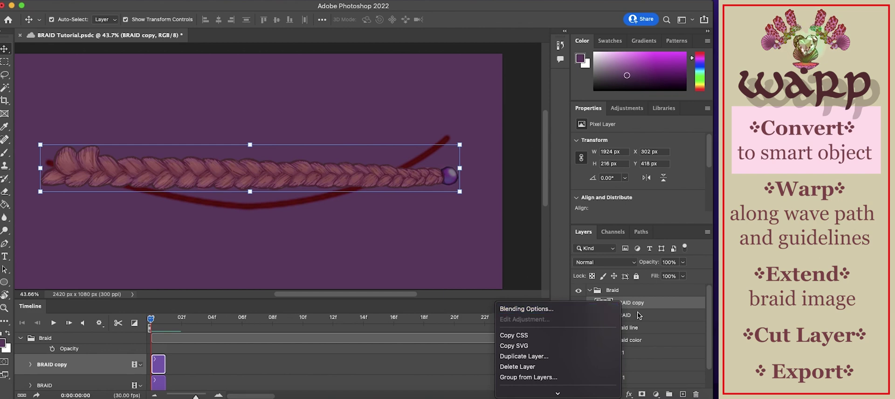
{"action": "scroll", "coordinate": [575, 357], "scroll_direction": "down", "scroll_amount": 5}
{"action": "left_click", "coordinate": [575, 356]}
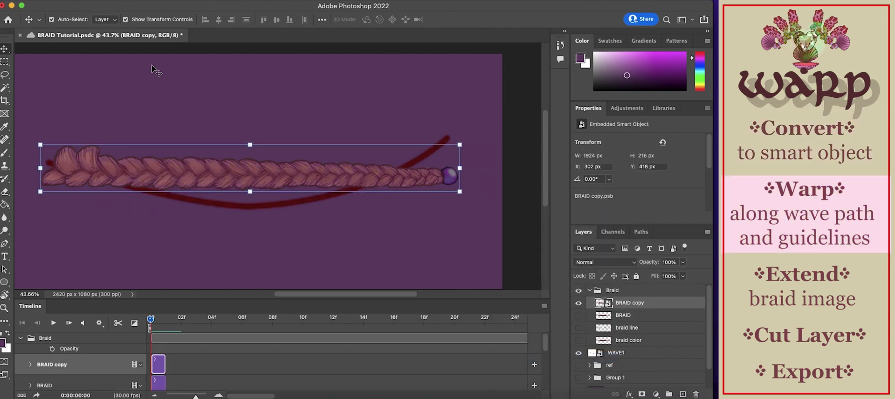
Step: Puppet-warp the braid with four pins, lifting the right end and lowering the middle, then commit
{"action": "left_click", "coordinate": [100, 0]}
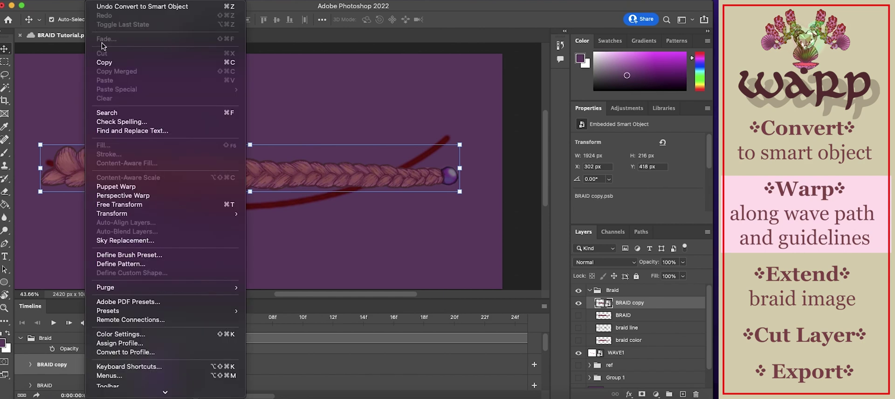
{"action": "left_click", "coordinate": [116, 187]}
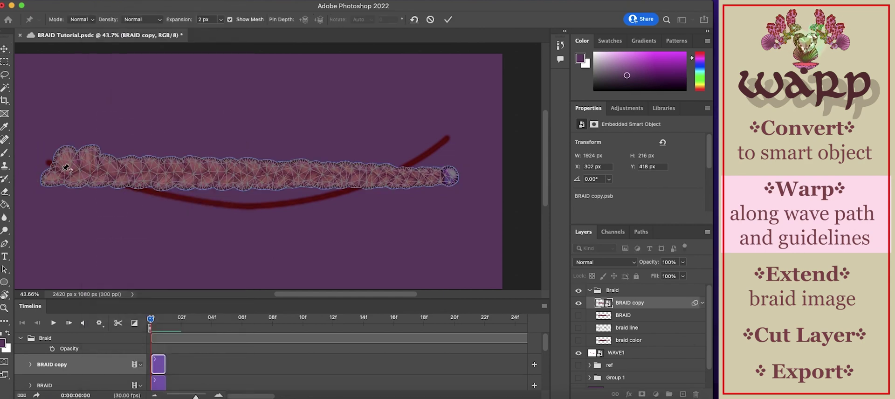
{"action": "left_click", "coordinate": [62, 171]}
{"action": "left_click", "coordinate": [452, 177]}
{"action": "left_click", "coordinate": [199, 172]}
{"action": "left_click", "coordinate": [332, 172]}
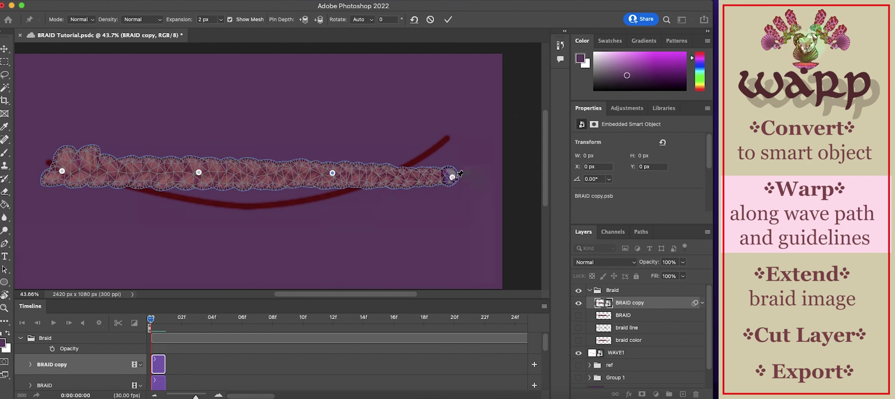
{"action": "left_click_drag", "start_coordinate": [451, 177], "coordinate": [450, 139]}
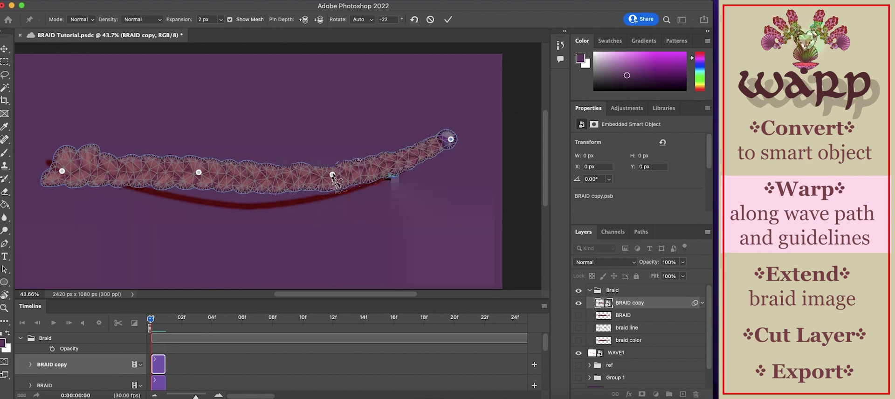
{"action": "left_click_drag", "start_coordinate": [332, 173], "coordinate": [331, 186]}
{"action": "left_click_drag", "start_coordinate": [198, 173], "coordinate": [194, 195]}
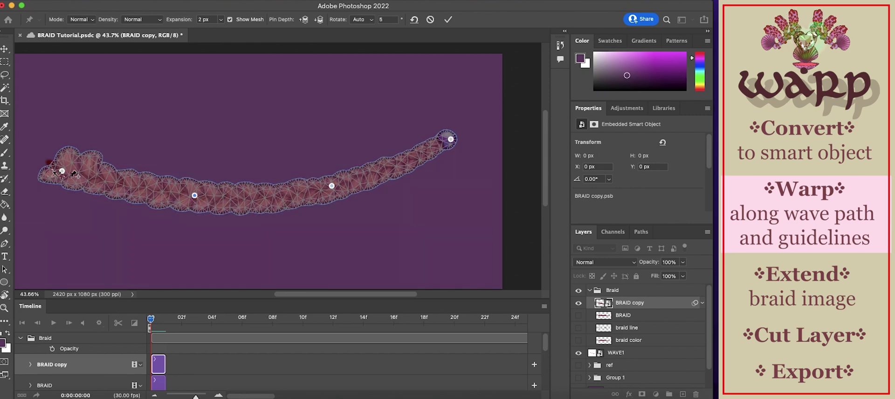
{"action": "left_click", "coordinate": [448, 20]}
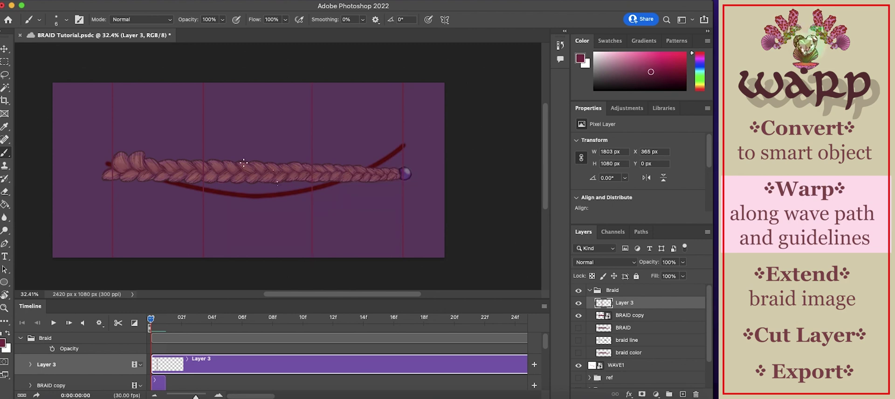
Step: Puppet-warp the BRAID copy so its right end rises and its middle dips onto the wave line
{"action": "left_click", "coordinate": [51, 385]}
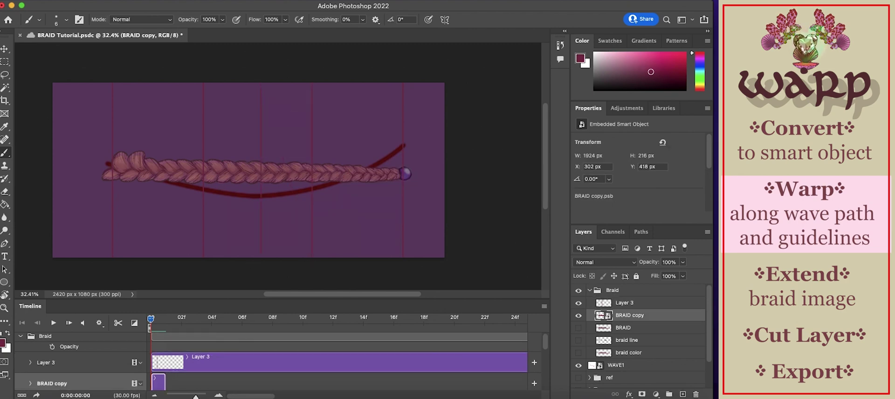
{"action": "left_click", "coordinate": [94, 0]}
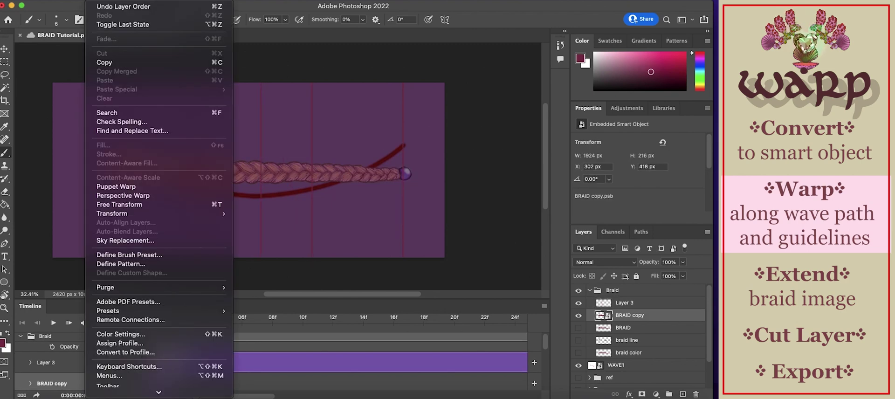
{"action": "left_click", "coordinate": [114, 186]}
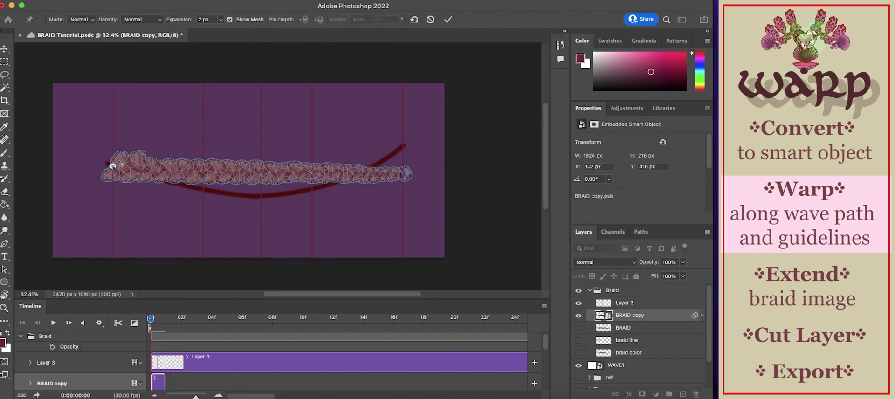
{"action": "left_click", "coordinate": [113, 166]}
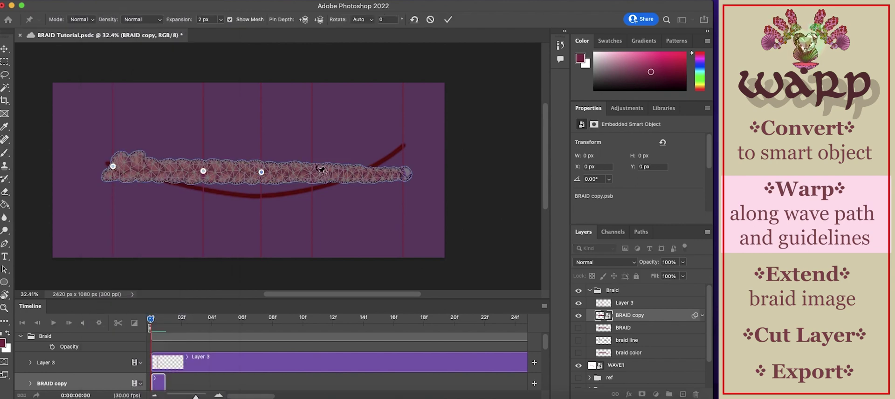
{"action": "left_click", "coordinate": [312, 172]}
{"action": "left_click_drag", "start_coordinate": [404, 174], "coordinate": [404, 147]}
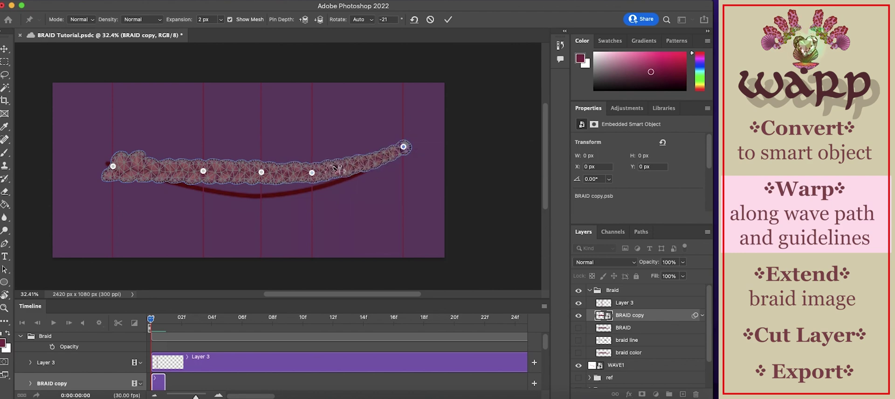
{"action": "left_click_drag", "start_coordinate": [312, 173], "coordinate": [312, 189]}
{"action": "left_click_drag", "start_coordinate": [263, 173], "coordinate": [260, 196]}
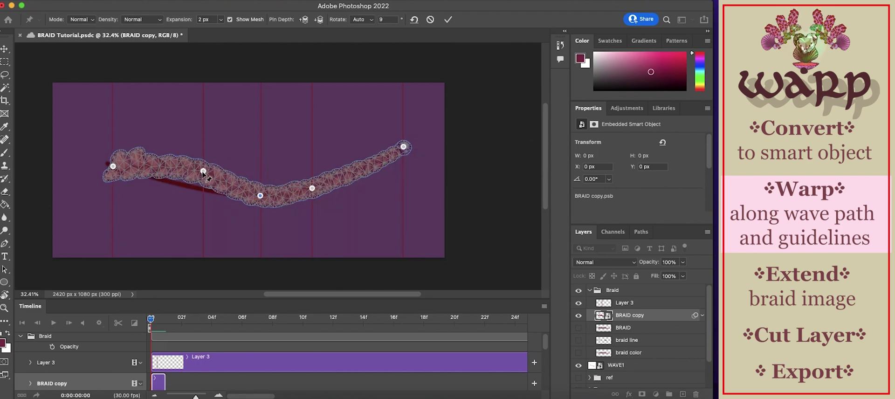
{"action": "left_click_drag", "start_coordinate": [203, 171], "coordinate": [203, 188]}
{"action": "key", "text": "Return"}
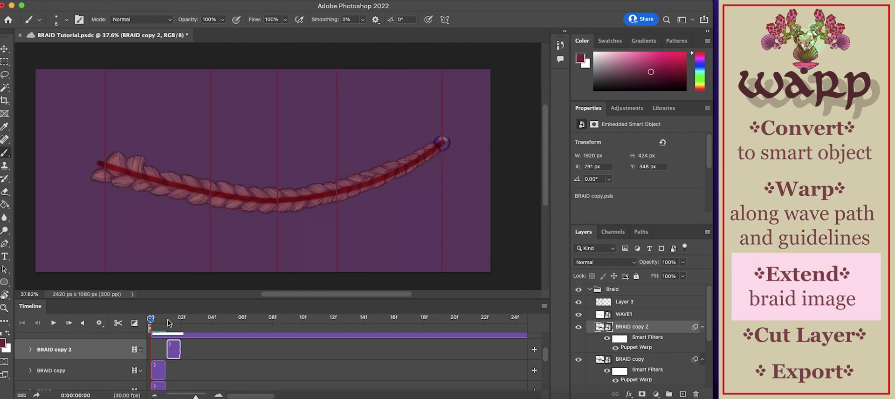
{"action": "left_click", "coordinate": [167, 319]}
Step: Stretch the BRAID copy 2 clip nearly to the timeline end, split it at the playhead, and puppet-warp BRAID copy 3
{"action": "left_click_drag", "start_coordinate": [178, 356], "coordinate": [514, 352]}
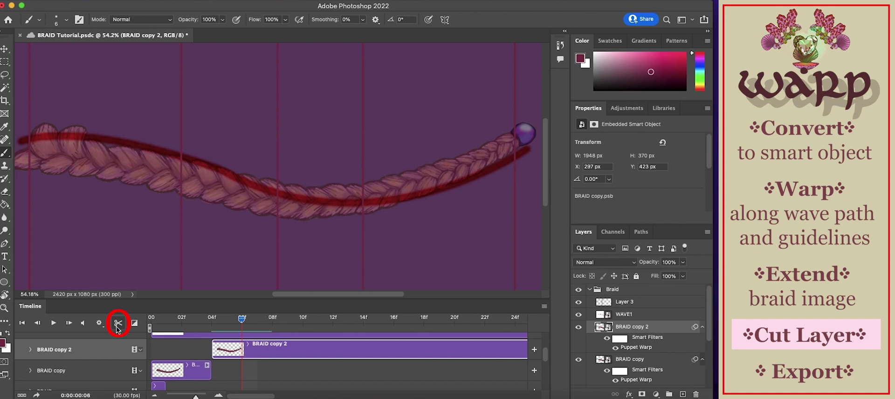
{"action": "left_click", "coordinate": [118, 323]}
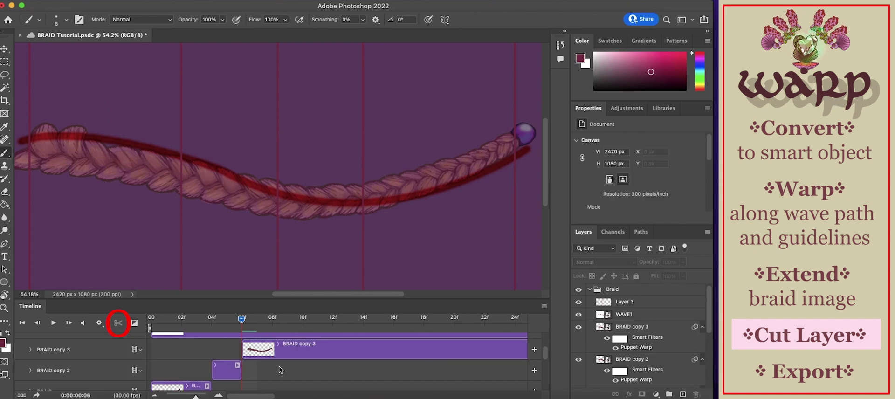
{"action": "left_click", "coordinate": [95, 0]}
{"action": "left_click", "coordinate": [111, 186]}
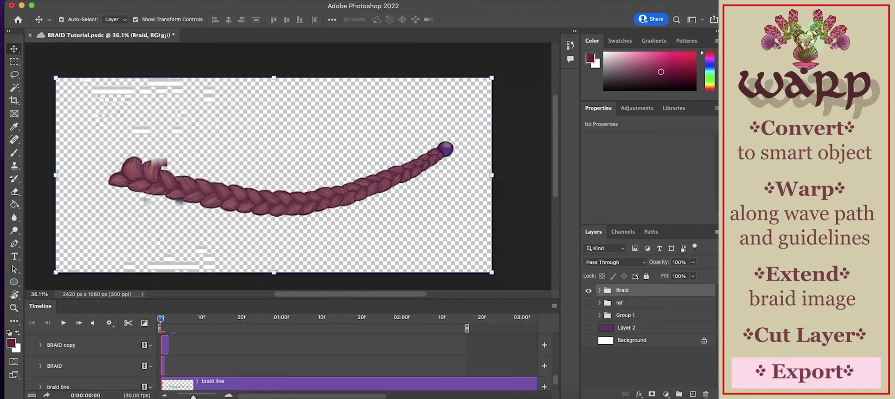
Step: Render BRAID Tutorial.mov as QuickTime with Straight - Unmatted alpha
{"action": "left_click", "coordinate": [74, 1]}
{"action": "mouse_move", "coordinate": [104, 135]}
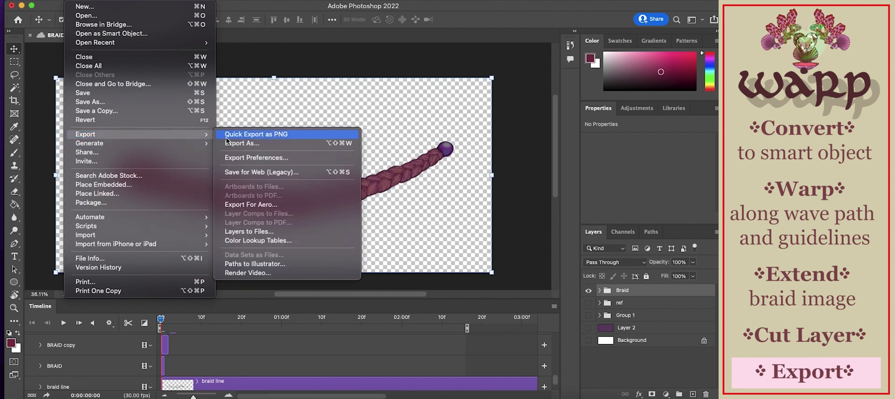
{"action": "left_click", "coordinate": [251, 273]}
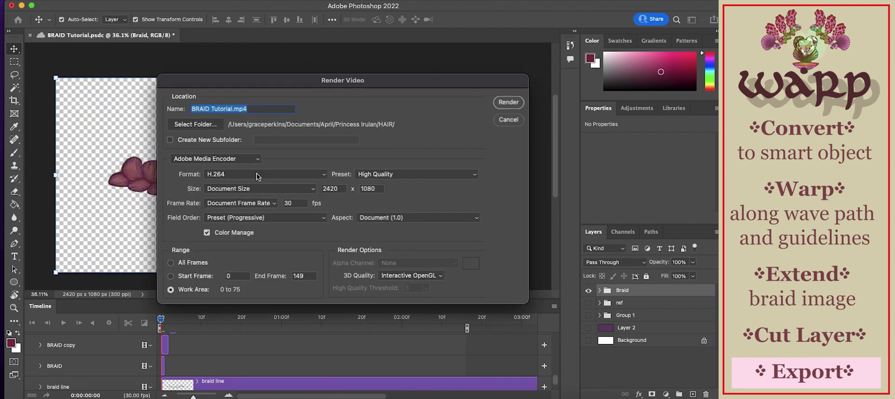
{"action": "left_click", "coordinate": [235, 109]}
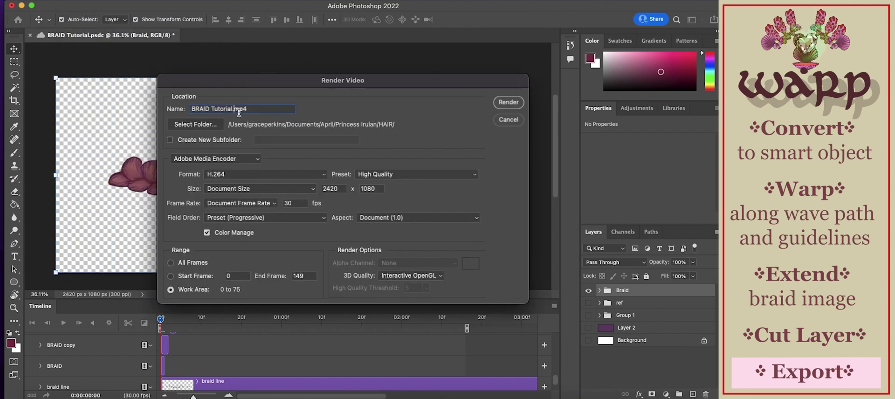
{"action": "left_click", "coordinate": [262, 174]}
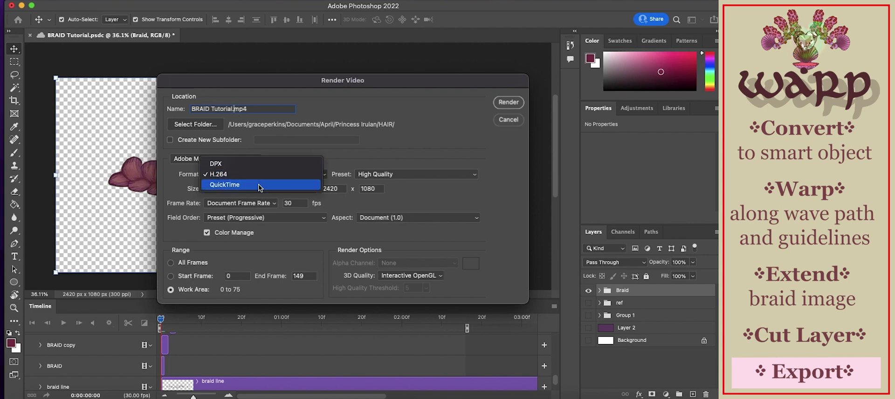
{"action": "left_click", "coordinate": [258, 184]}
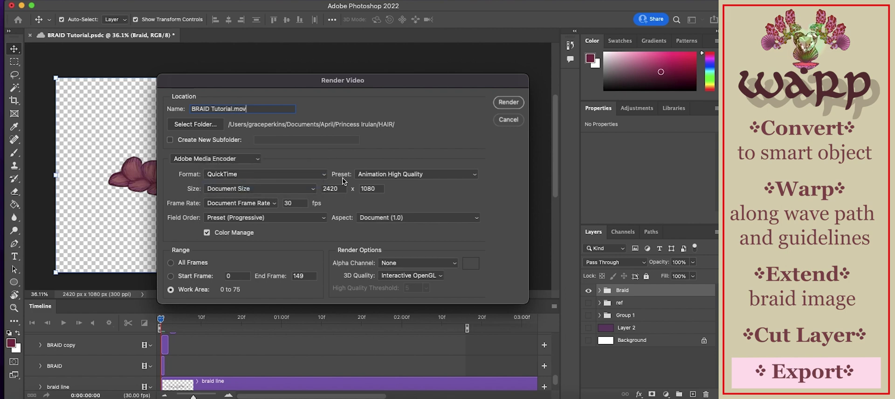
{"action": "left_click", "coordinate": [406, 263]}
{"action": "left_click", "coordinate": [408, 273]}
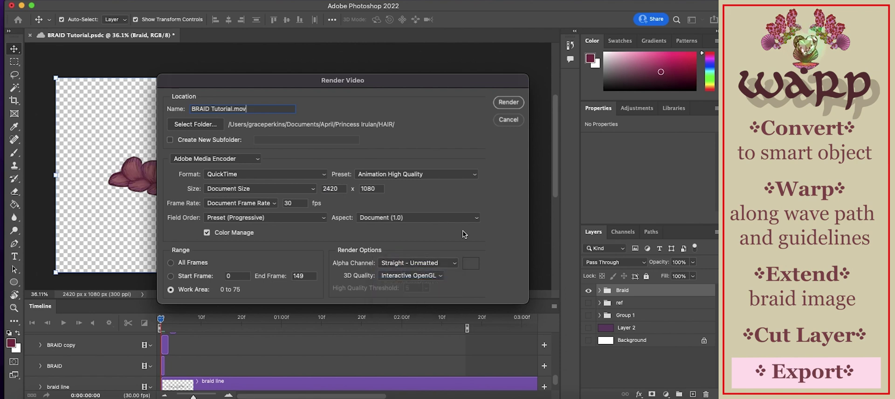
{"action": "left_click", "coordinate": [502, 104]}
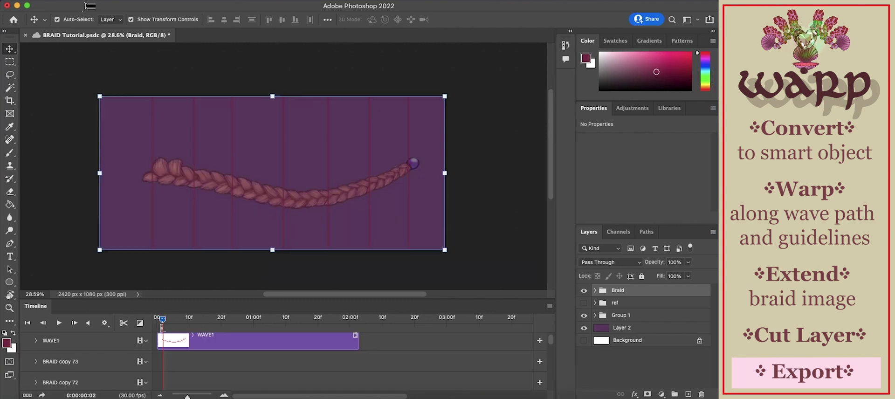
Step: Render the braid again as H.264 video BRAID Tutorial2.mp4
{"action": "left_click", "coordinate": [74, 4]}
{"action": "mouse_move", "coordinate": [140, 135]}
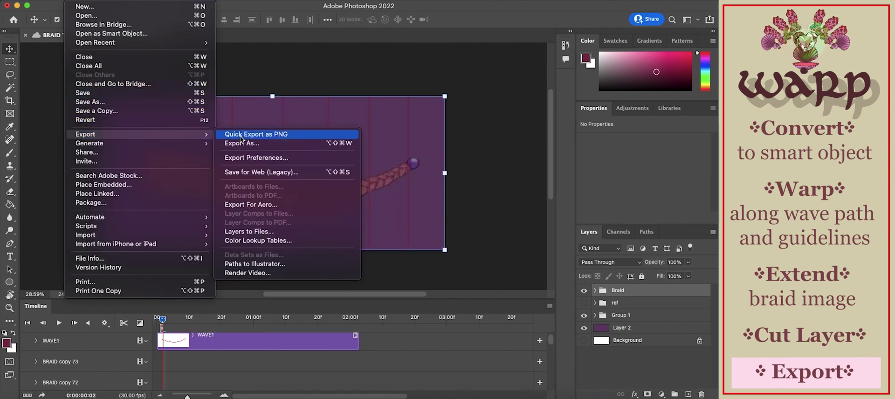
{"action": "left_click", "coordinate": [242, 273]}
{"action": "left_click", "coordinate": [233, 109]}
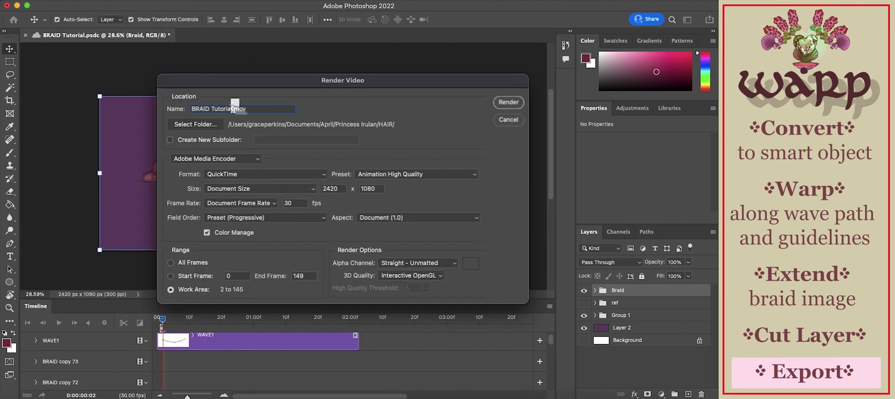
{"action": "left_click", "coordinate": [264, 175]}
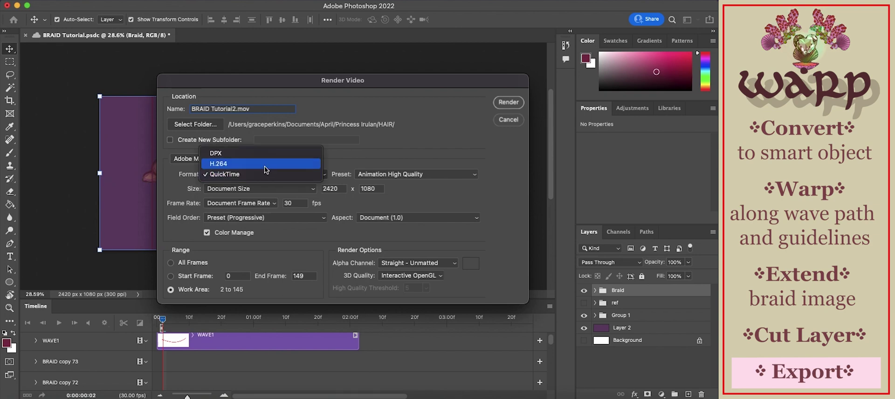
{"action": "left_click", "coordinate": [261, 160]}
{"action": "left_click", "coordinate": [505, 102]}
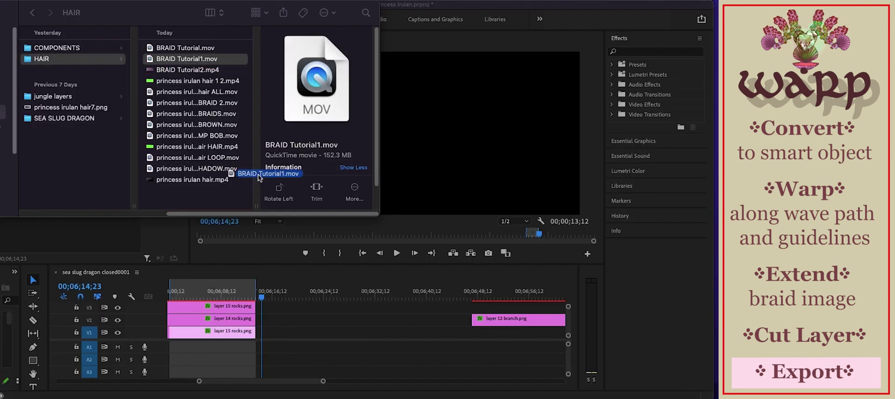
Step: Place BRAID Tutorial1.mov on track V2 and BRAID Tutorial2.mp4 on V1 near 32;00 in Premiere
{"action": "left_click_drag", "start_coordinate": [258, 177], "coordinate": [330, 297]}
{"action": "left_click", "coordinate": [317, 296]}
{"action": "key", "text": "super+Tab"}
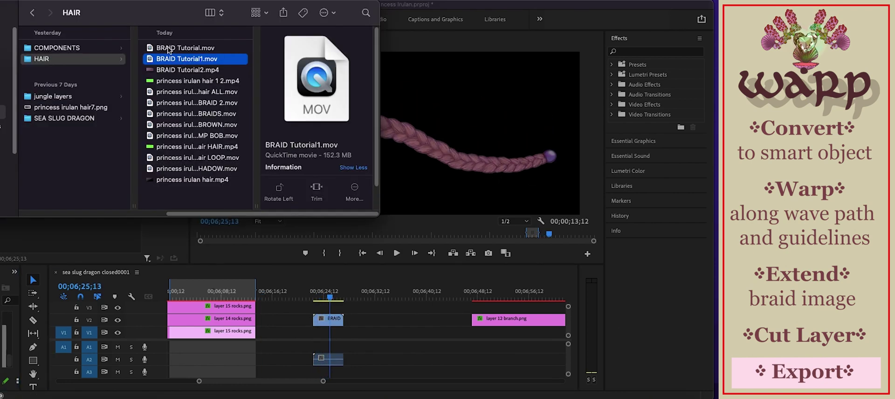
{"action": "left_click", "coordinate": [188, 69]}
{"action": "left_click_drag", "start_coordinate": [187, 70], "coordinate": [370, 331]}
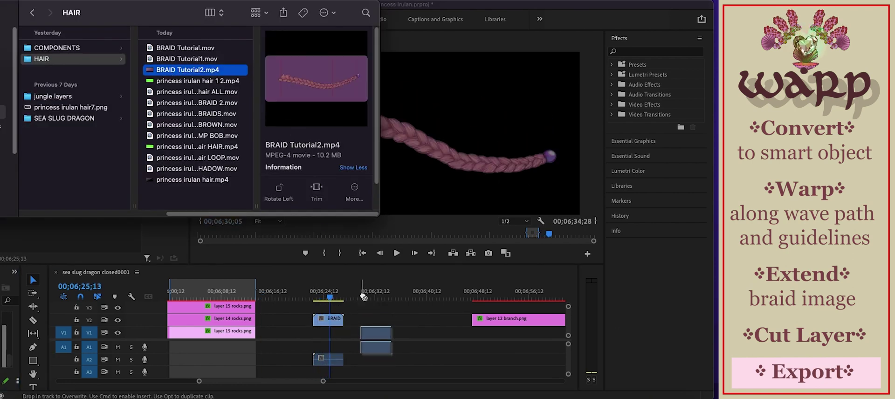
{"action": "left_click_drag", "start_coordinate": [363, 297], "coordinate": [381, 296]}
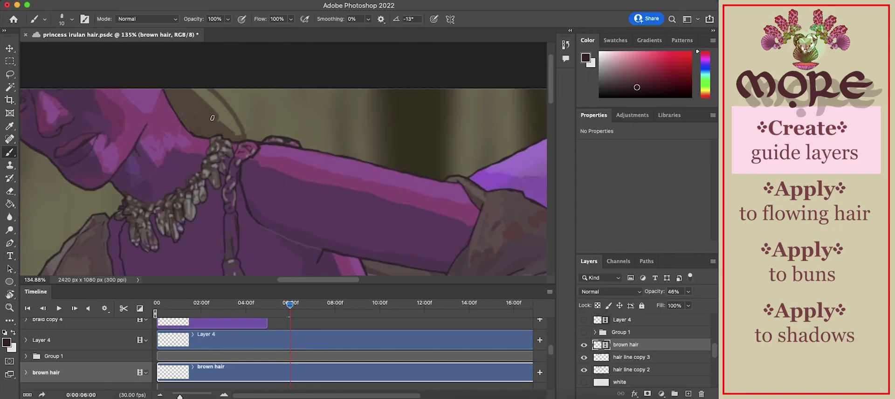
Step: Paint dark guide strokes on the brown hair layer
{"action": "scroll", "coordinate": [207, 122], "scroll_direction": "down", "scroll_amount": 2}
{"action": "mouse_move", "coordinate": [206, 122]}
{"action": "left_mouse_down"}
{"action": "mouse_move", "coordinate": [184, 109]}
{"action": "mouse_move", "coordinate": [224, 102]}
{"action": "mouse_move", "coordinate": [182, 114]}
{"action": "mouse_move", "coordinate": [190, 94]}
{"action": "mouse_move", "coordinate": [219, 96]}
{"action": "left_mouse_up"}
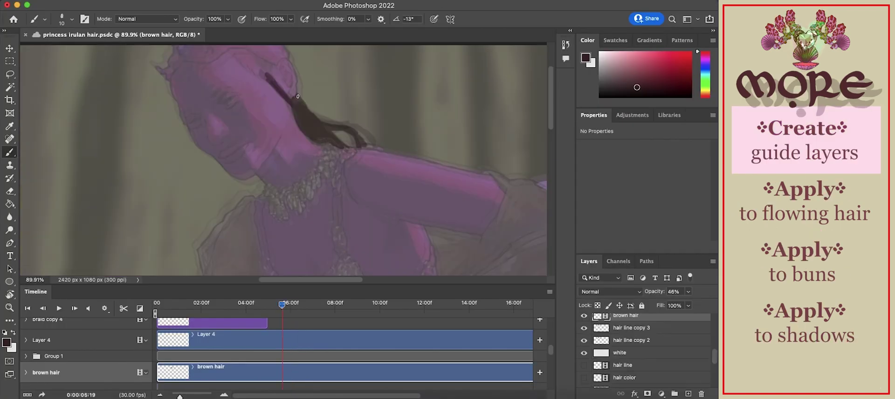
{"action": "left_click_drag", "start_coordinate": [347, 142], "coordinate": [299, 89]}
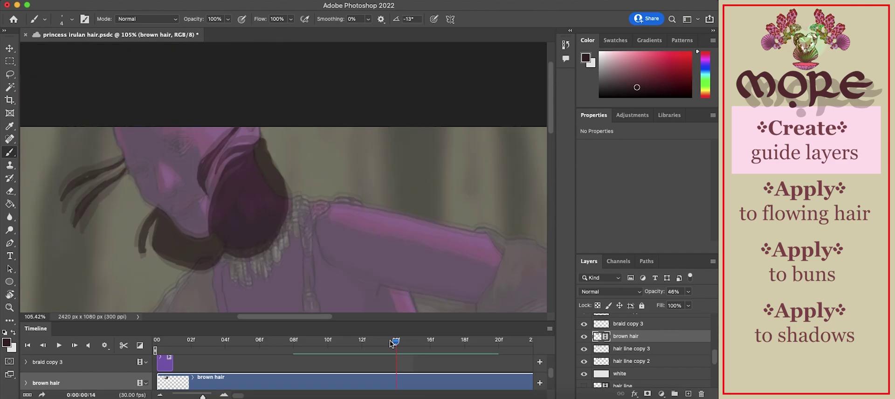
Step: Step back one frame and start a puppet warp on the bun loop layer
{"action": "left_click", "coordinate": [389, 339]}
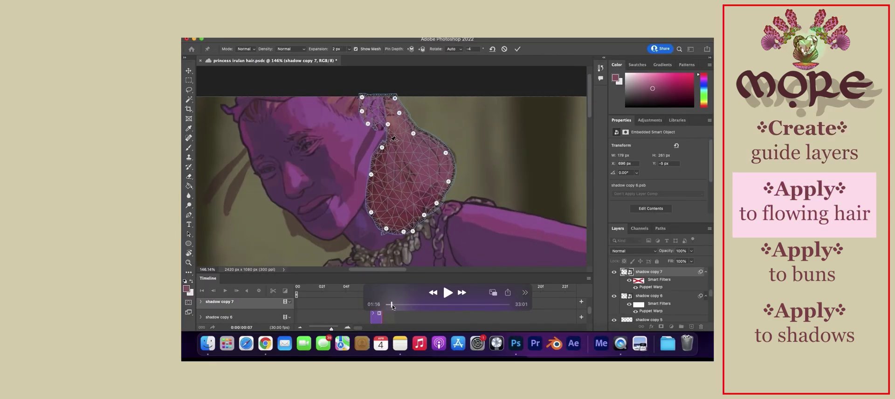
{"action": "left_click_drag", "start_coordinate": [396, 306], "coordinate": [409, 307]}
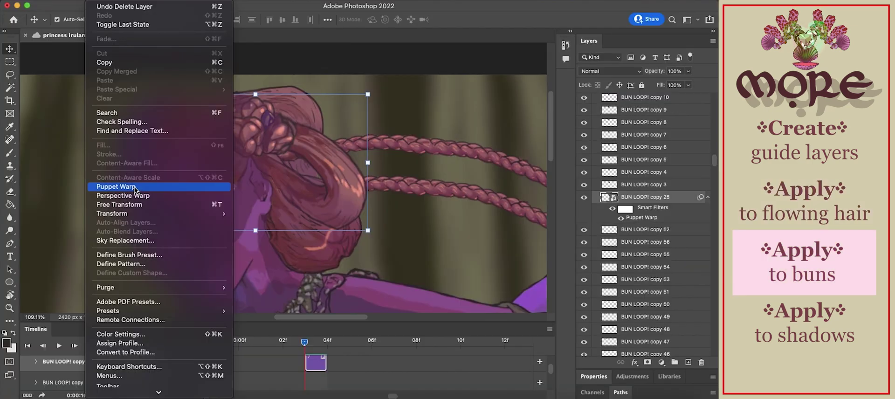
{"action": "left_click", "coordinate": [117, 186]}
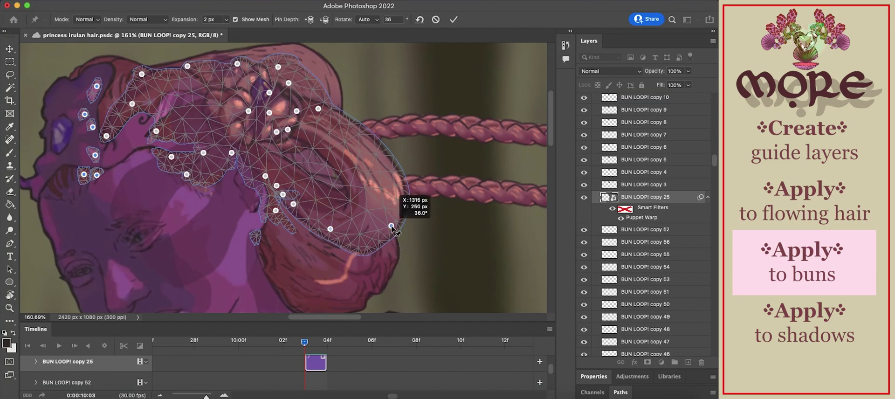